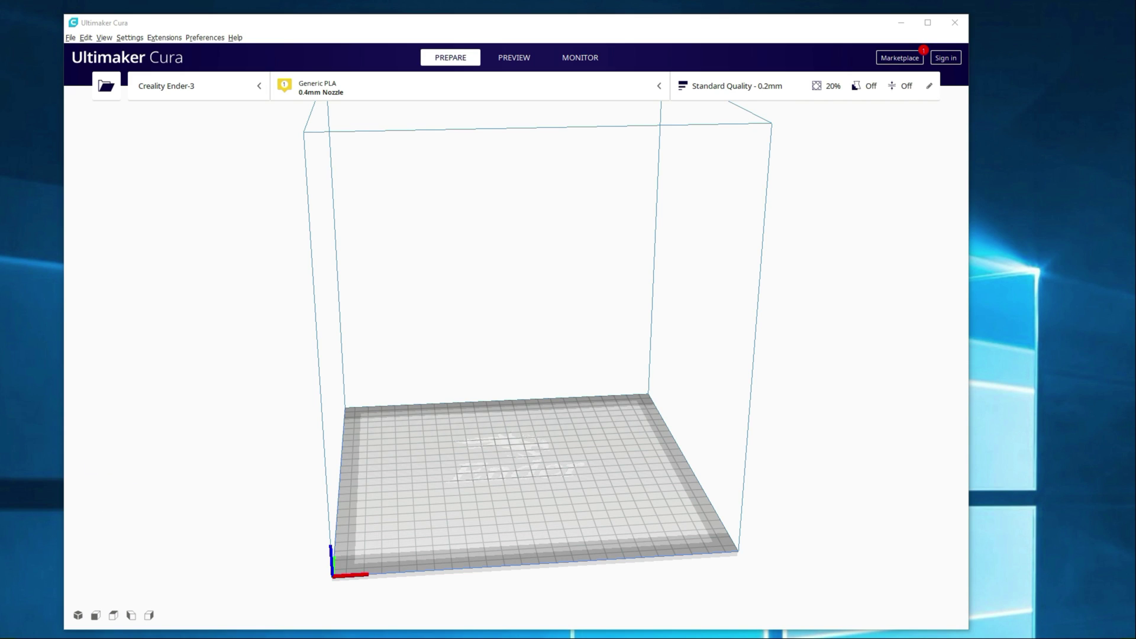
Load Baby_Yoda_v2.2.stl onto the Ender-3 build plate and slice it (5 h 43 min, 47 g)
{"action": "left_click_drag", "start_coordinate": [65, 557], "coordinate": [526, 442]}
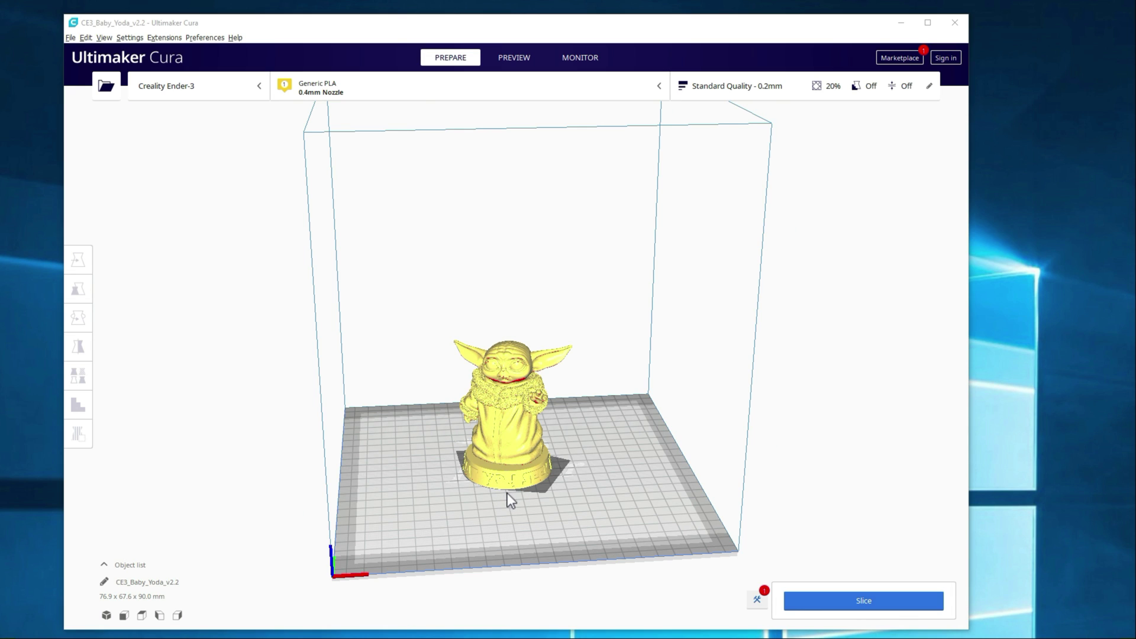
{"action": "scroll", "coordinate": [506, 497], "scroll_direction": "up", "scroll_amount": 5}
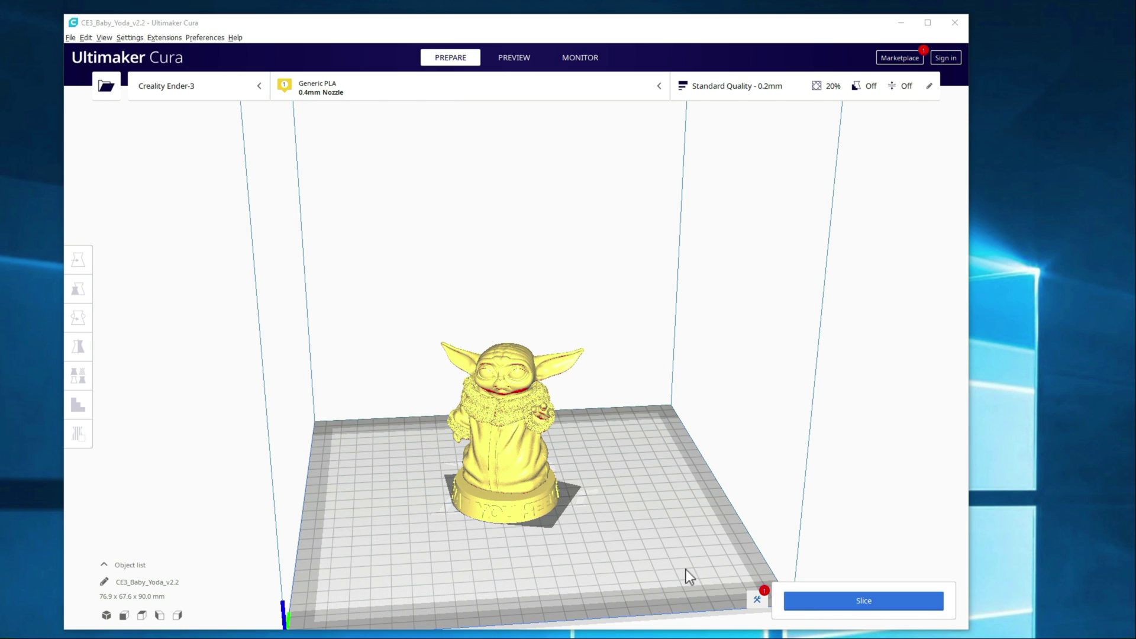
{"action": "left_click", "coordinate": [849, 600]}
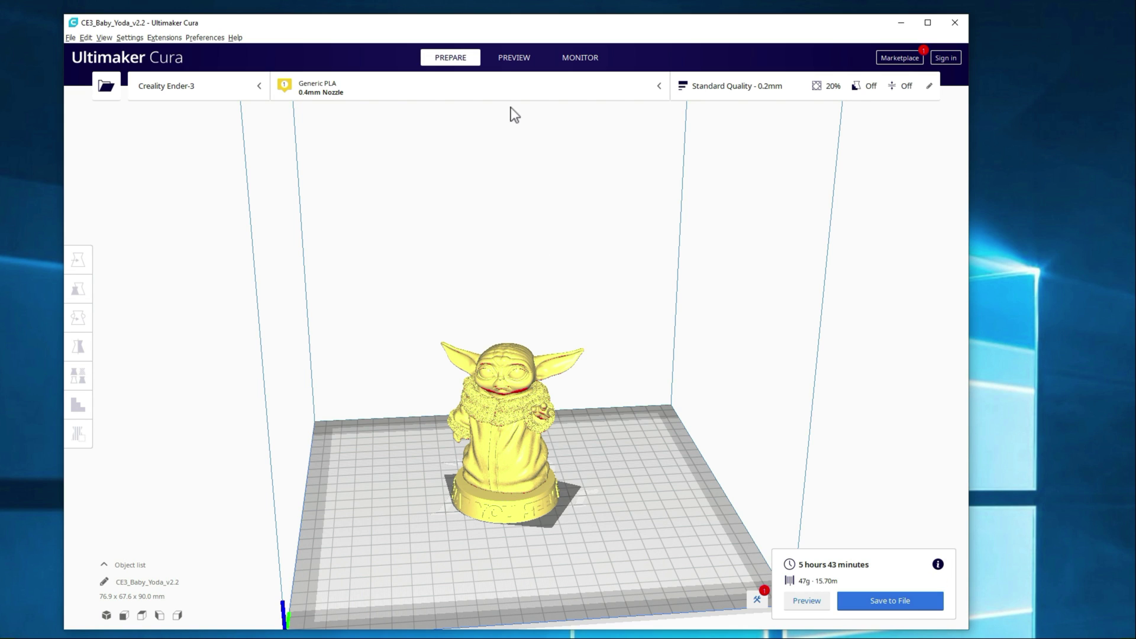
Switch to the layer preview, drag the top layer handle down and tilt the view downward
{"action": "left_click", "coordinate": [507, 59]}
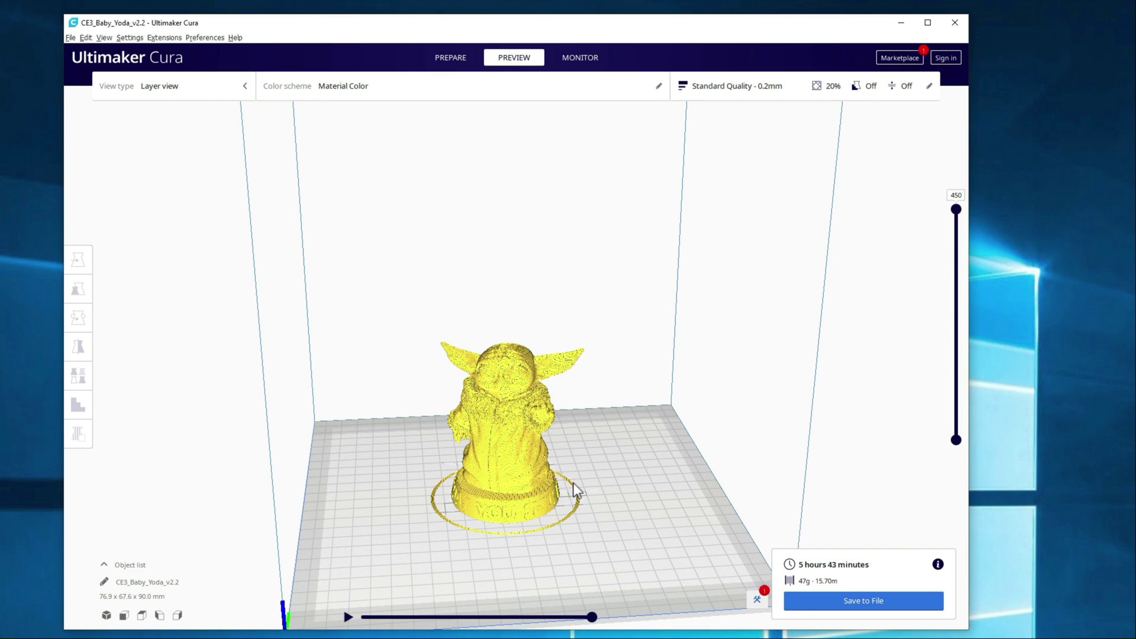
{"action": "left_click_drag", "start_coordinate": [954, 212], "coordinate": [933, 404]}
{"action": "scroll", "coordinate": [607, 479], "scroll_direction": "up", "scroll_amount": 3}
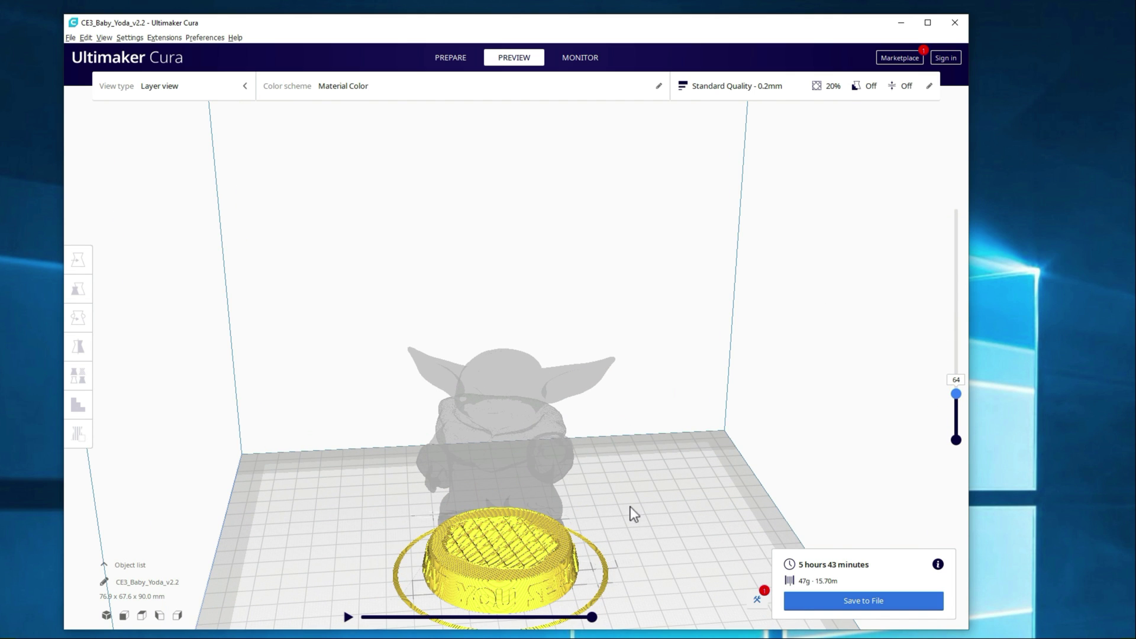
{"action": "right_click_drag", "start_coordinate": [630, 513], "coordinate": [535, 599]}
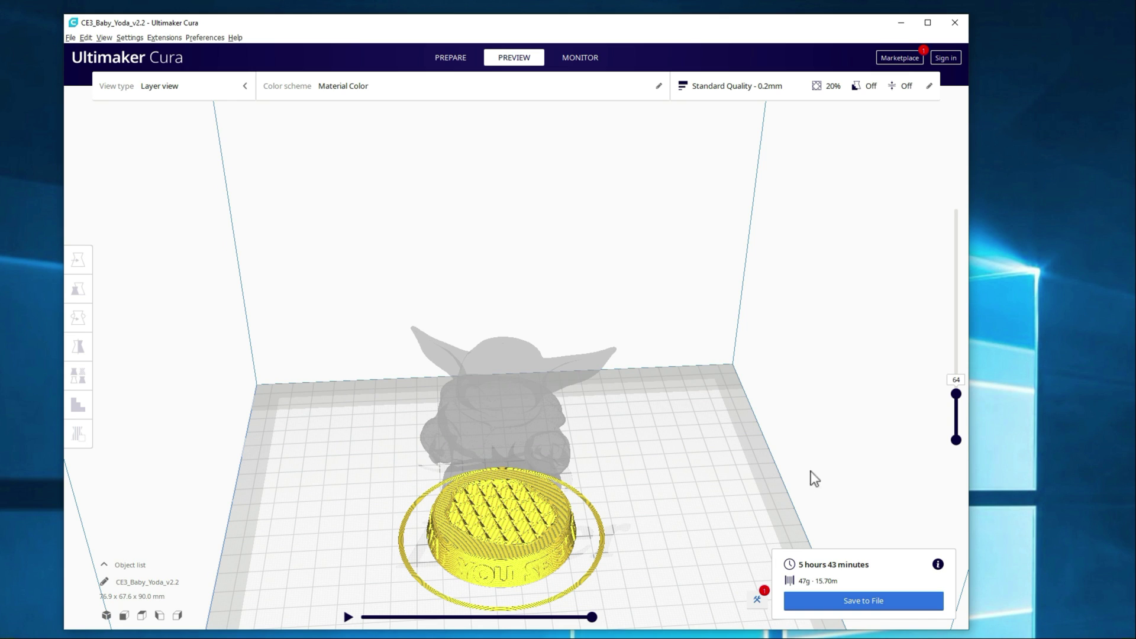
Set the highest shown layer to 63 in the slider's value box
{"action": "left_click", "coordinate": [955, 394]}
{"action": "left_click_drag", "start_coordinate": [952, 397], "coordinate": [949, 398]}
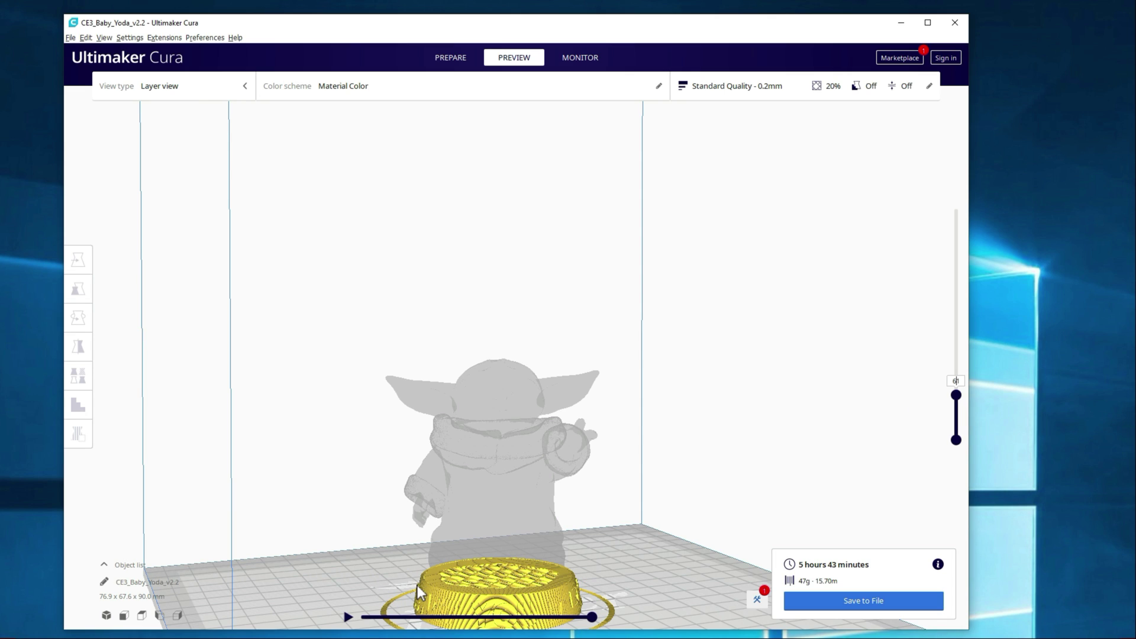
{"action": "key", "text": "BackSpace"}
{"action": "type", "text": "2"}
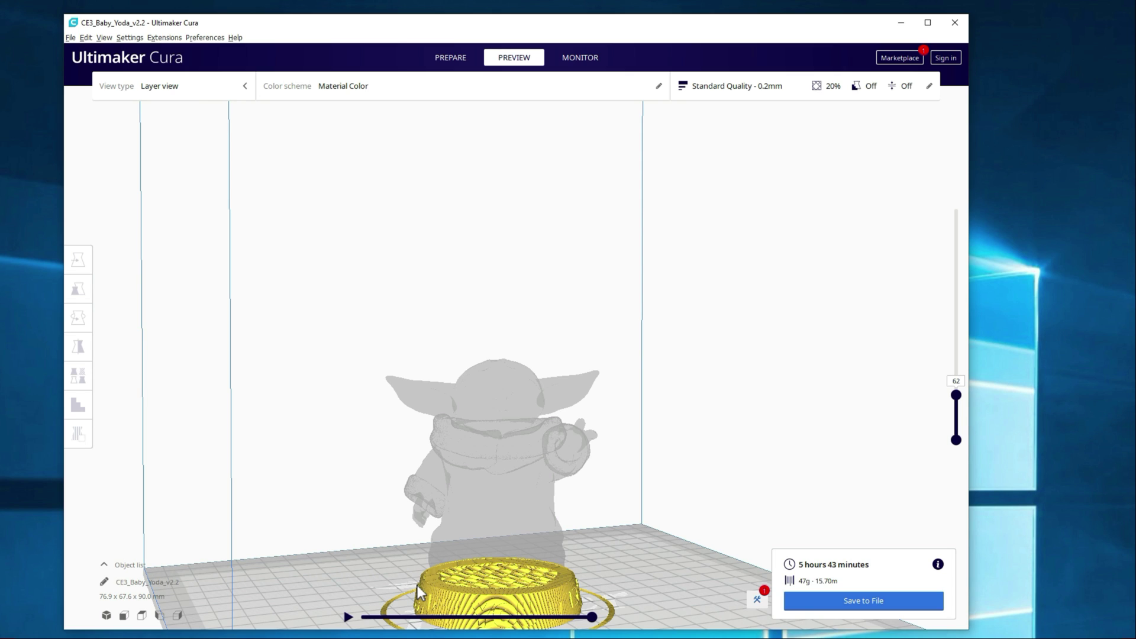
{"action": "key", "text": "BackSpace"}
{"action": "type", "text": "3"}
In Extensions > Post Processing > Modify G-Code, remove the old Pause at height script and add a new one
{"action": "left_click", "coordinate": [449, 59]}
{"action": "right_click_drag", "start_coordinate": [261, 155], "coordinate": [275, 226]}
{"action": "left_click", "coordinate": [162, 39]}
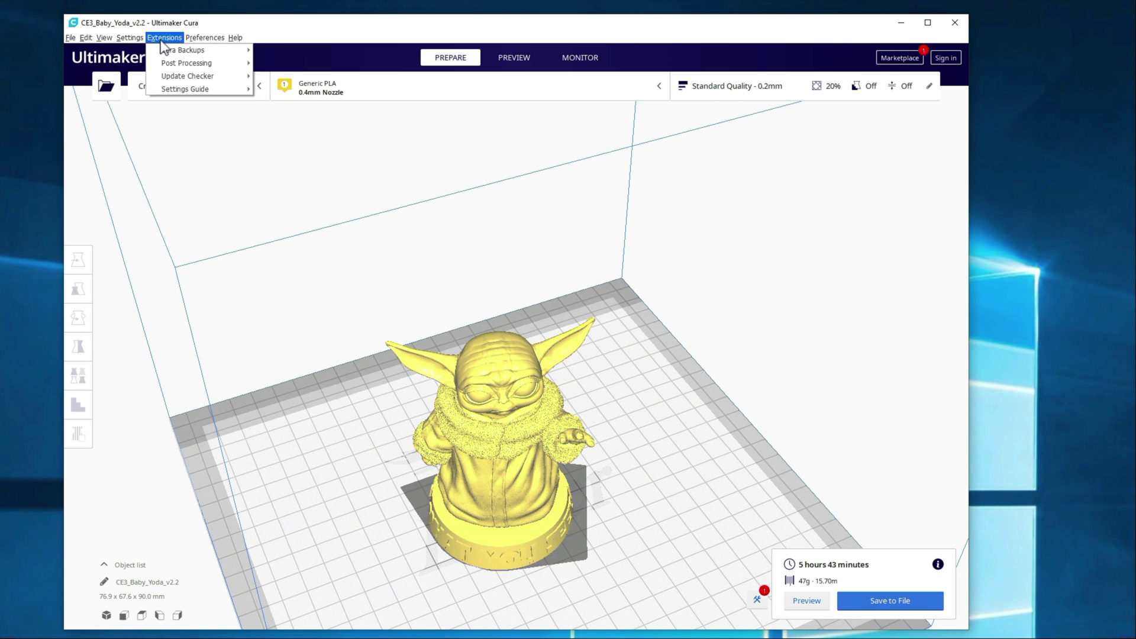
{"action": "mouse_move", "coordinate": [175, 62]}
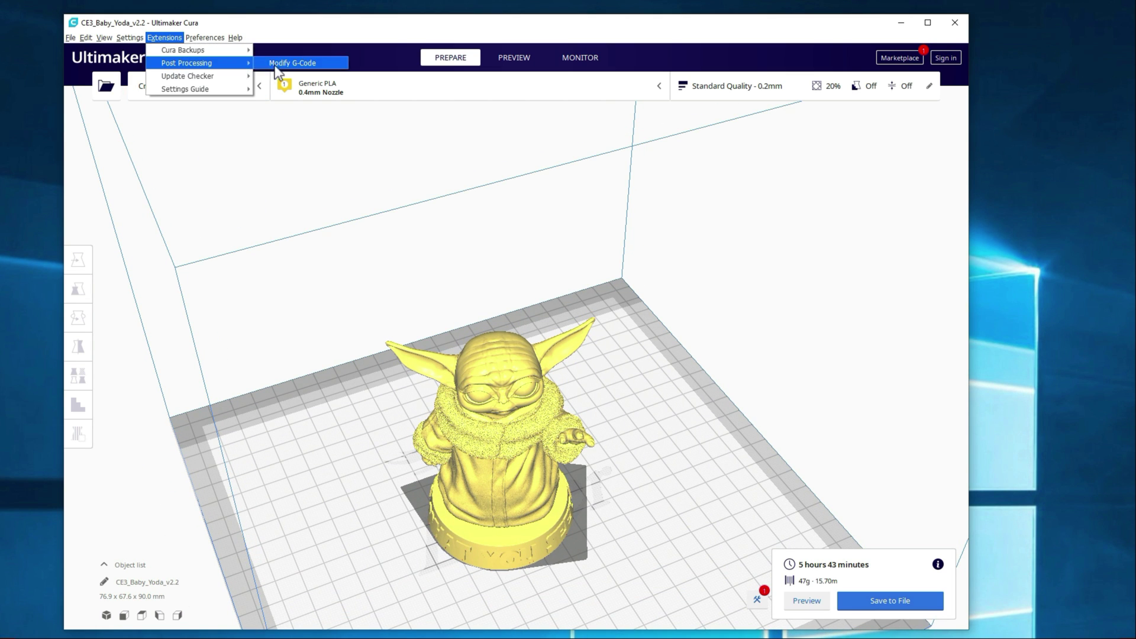
{"action": "left_click", "coordinate": [290, 63]}
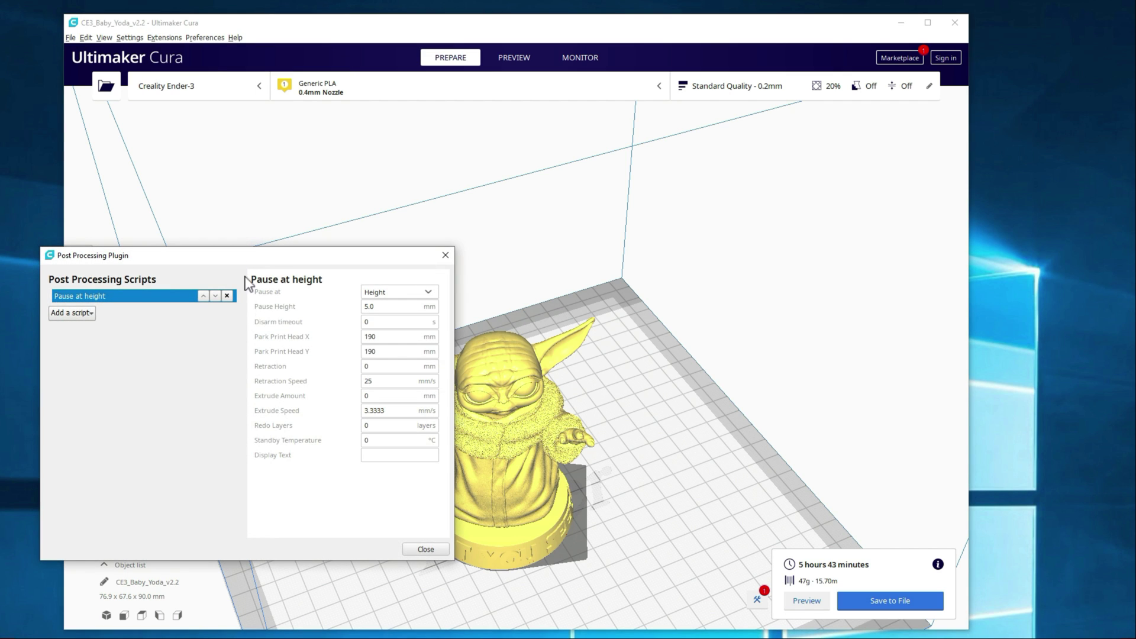
{"action": "left_click", "coordinate": [227, 296]}
{"action": "left_click", "coordinate": [73, 301]}
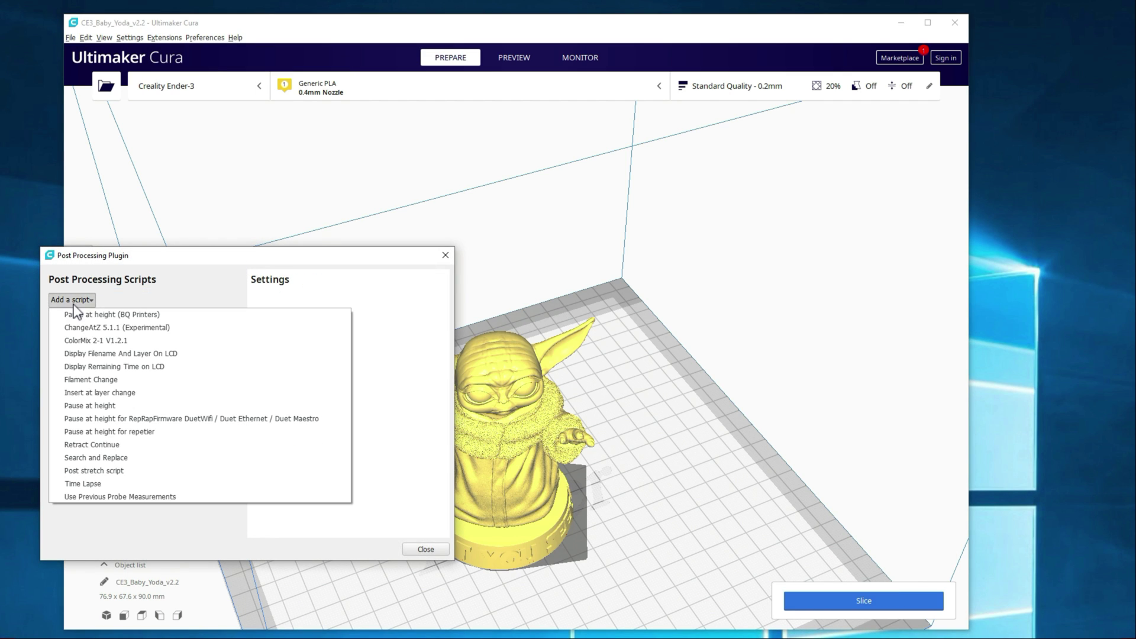
{"action": "left_click", "coordinate": [118, 405]}
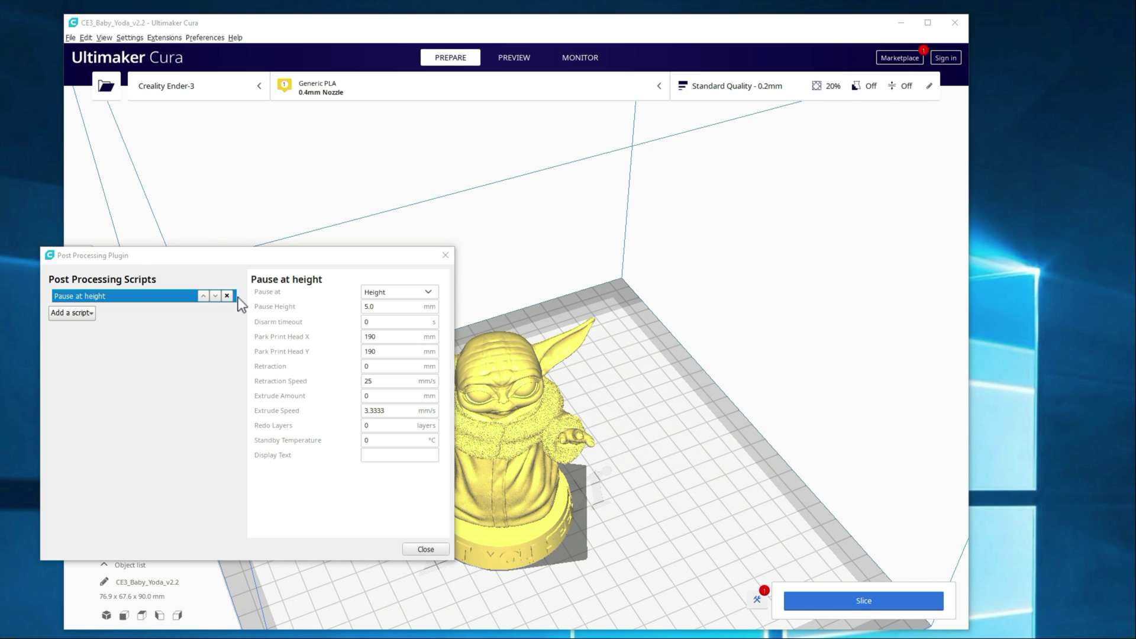
Change Pause at to Layer No. and set the Pause Layer to 63
{"action": "left_click", "coordinate": [405, 292]}
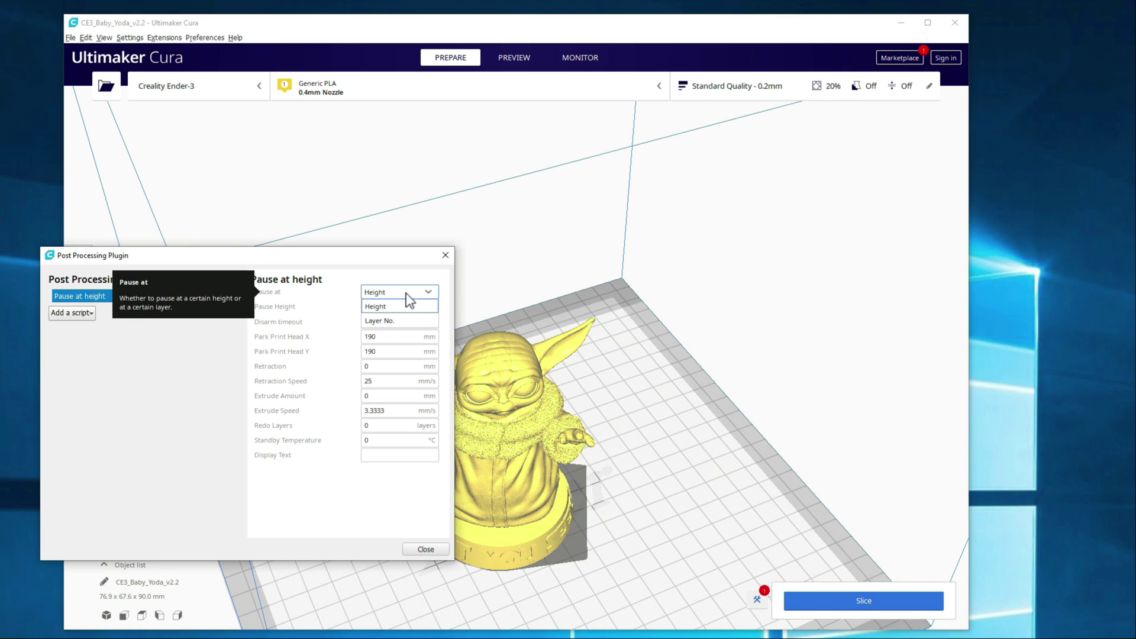
{"action": "left_click", "coordinate": [392, 321]}
{"action": "left_click", "coordinate": [375, 307]}
{"action": "type", "text": "48"}
{"action": "double_click", "coordinate": [375, 308]}
{"action": "type", "text": "63"}
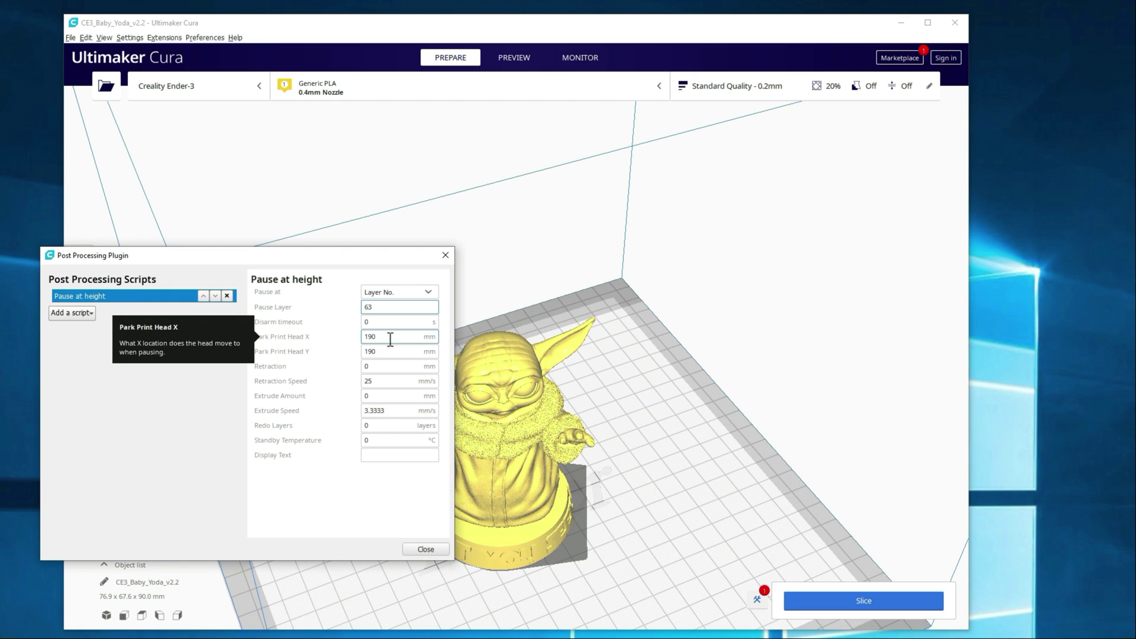
Set park head X 25 mm, Y 150 mm, retraction 10 mm and extrude amount 25 mm
{"action": "left_click", "coordinate": [389, 337]}
{"action": "type", "text": "25"}
{"action": "key", "text": "Tab"}
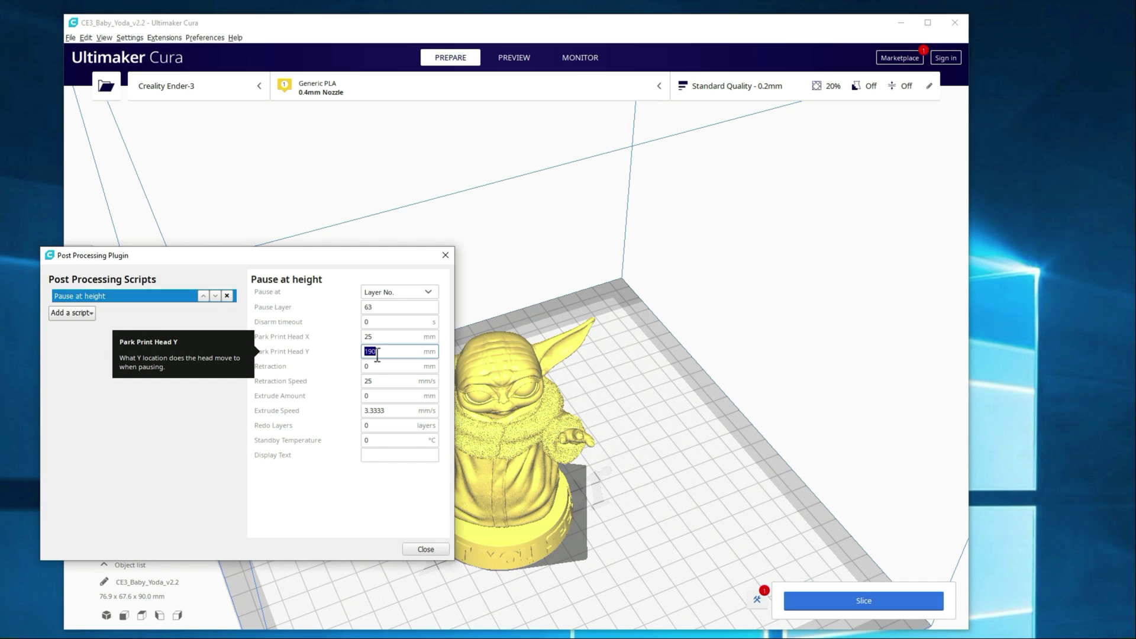
{"action": "type", "text": "150"}
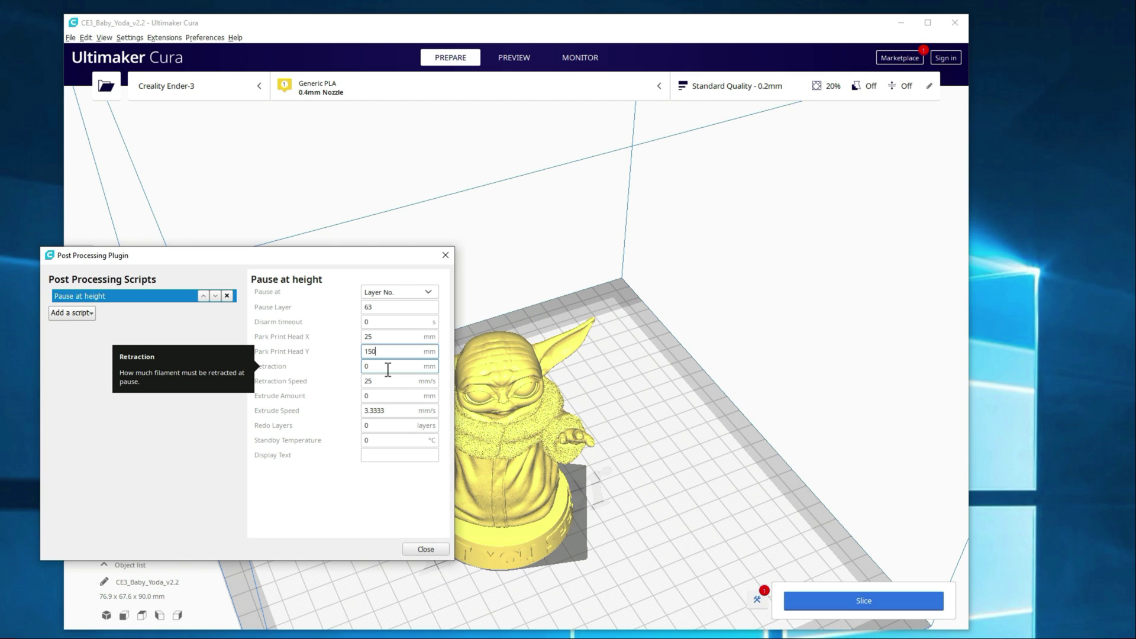
{"action": "left_click", "coordinate": [387, 366]}
{"action": "type", "text": "10"}
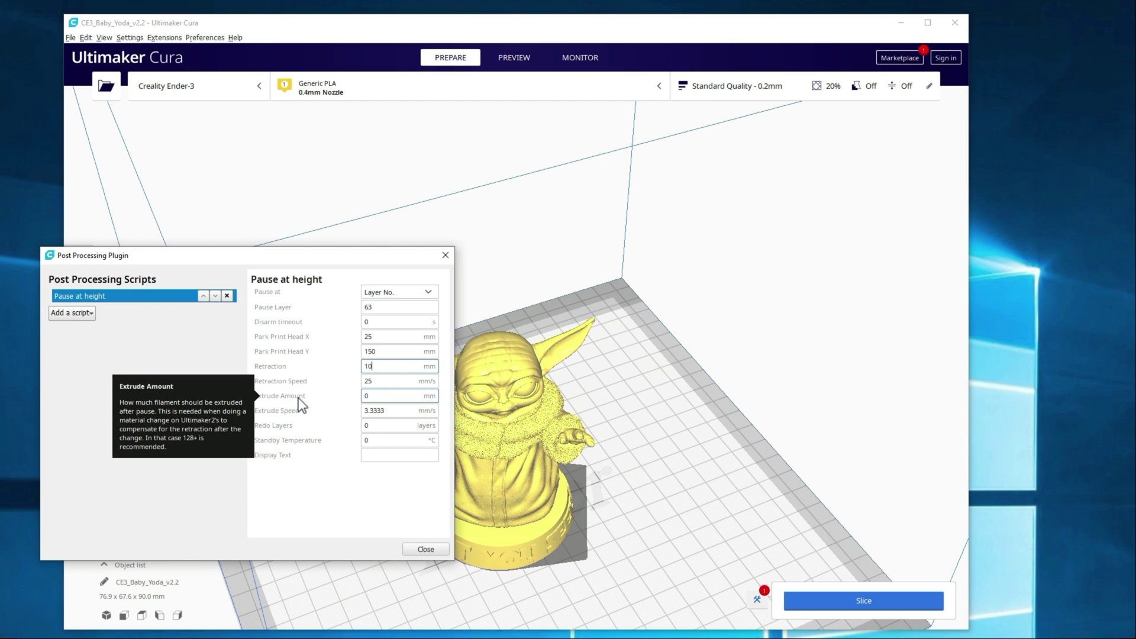
{"action": "left_click", "coordinate": [400, 399]}
{"action": "left_click_drag", "start_coordinate": [393, 398], "coordinate": [340, 404]}
{"action": "type", "text": "25"}
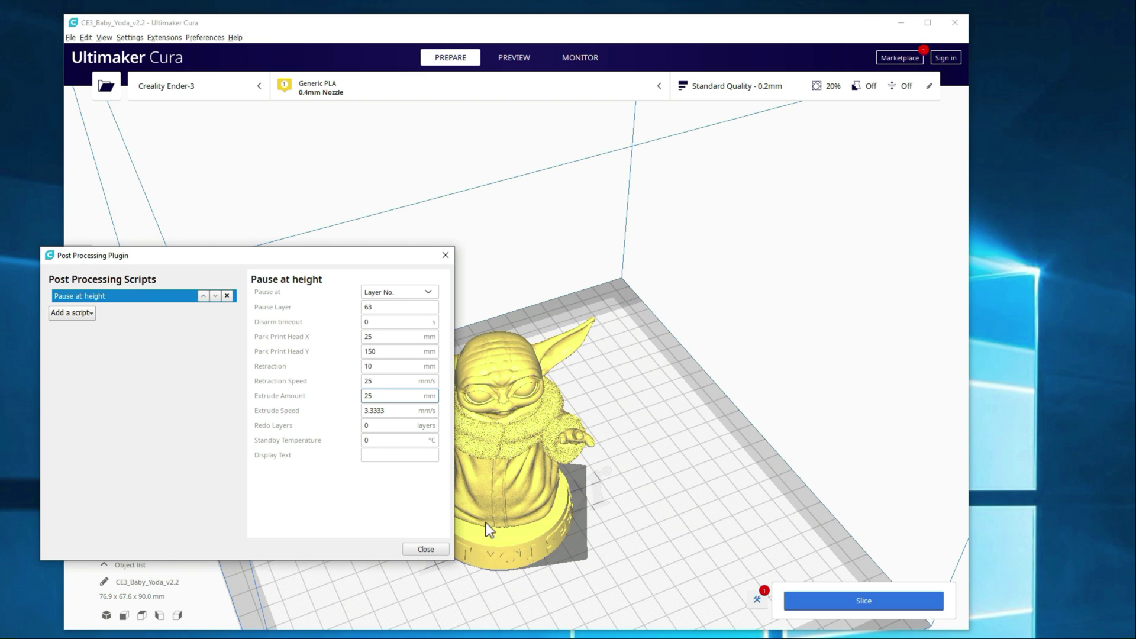
Enter a 50 °C standby temperature, keeping Redo Layers at 0 and Display Text empty
{"action": "left_click", "coordinate": [400, 426]}
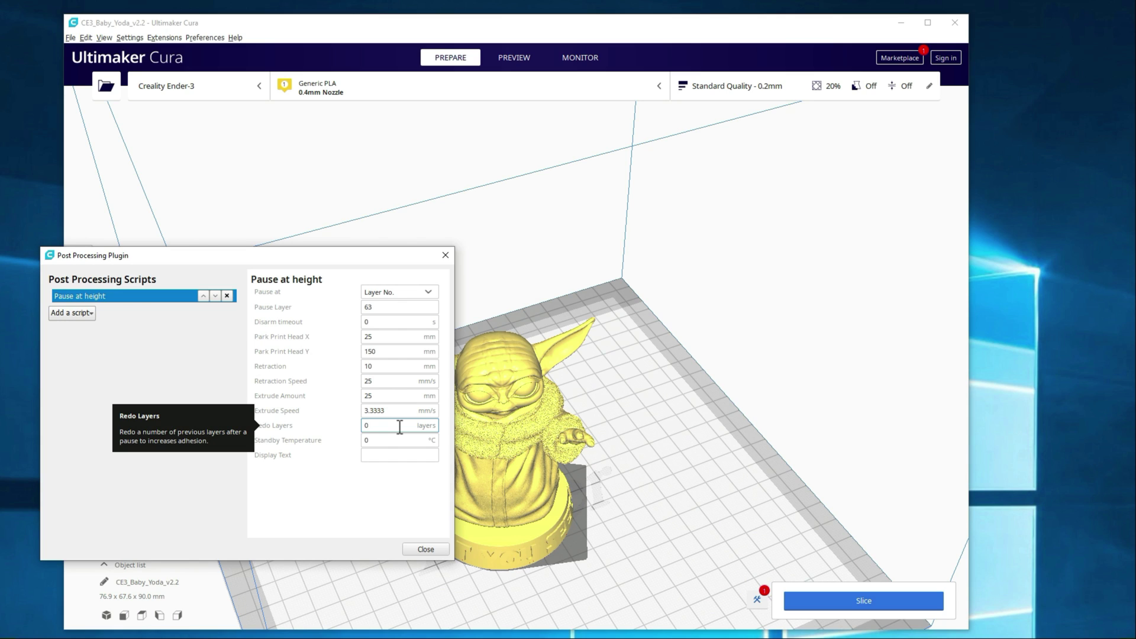
{"action": "left_click", "coordinate": [390, 440]}
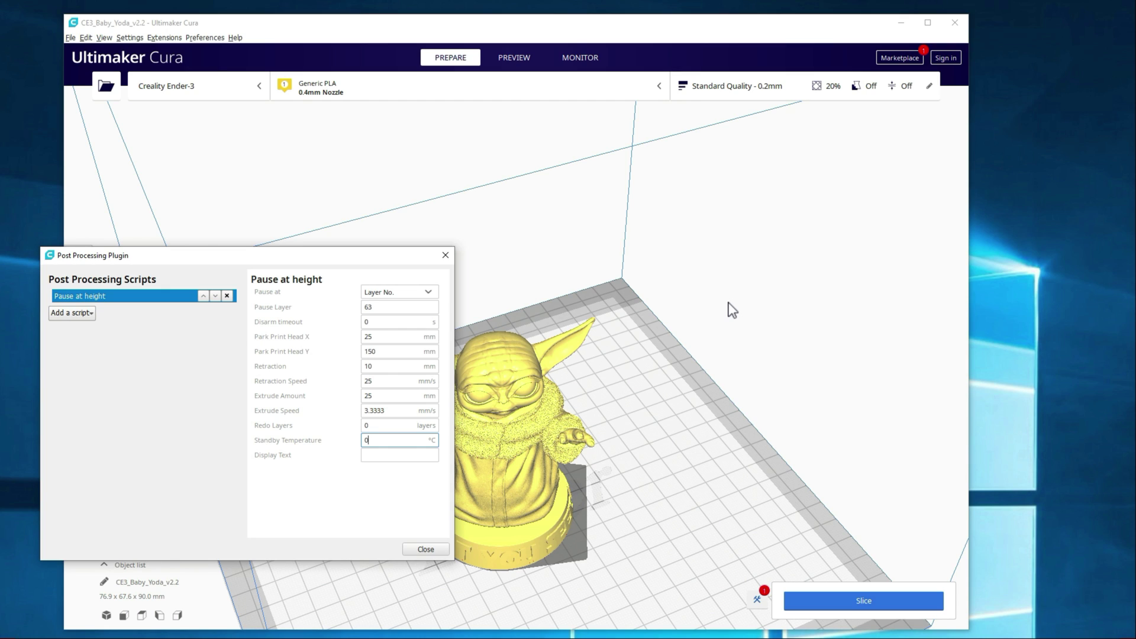
{"action": "type", "text": "50"}
{"action": "left_click", "coordinate": [394, 457]}
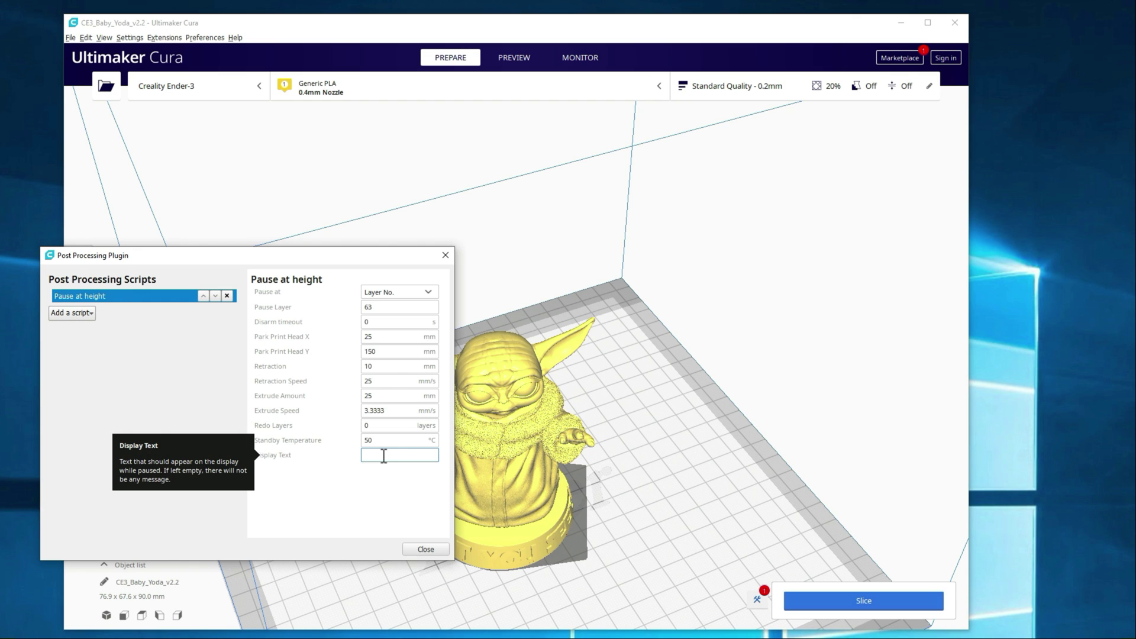
Close the Post Processing Plugin dialog and re-slice the Baby Yoda with the layer-63 pause
{"action": "left_click", "coordinate": [425, 550]}
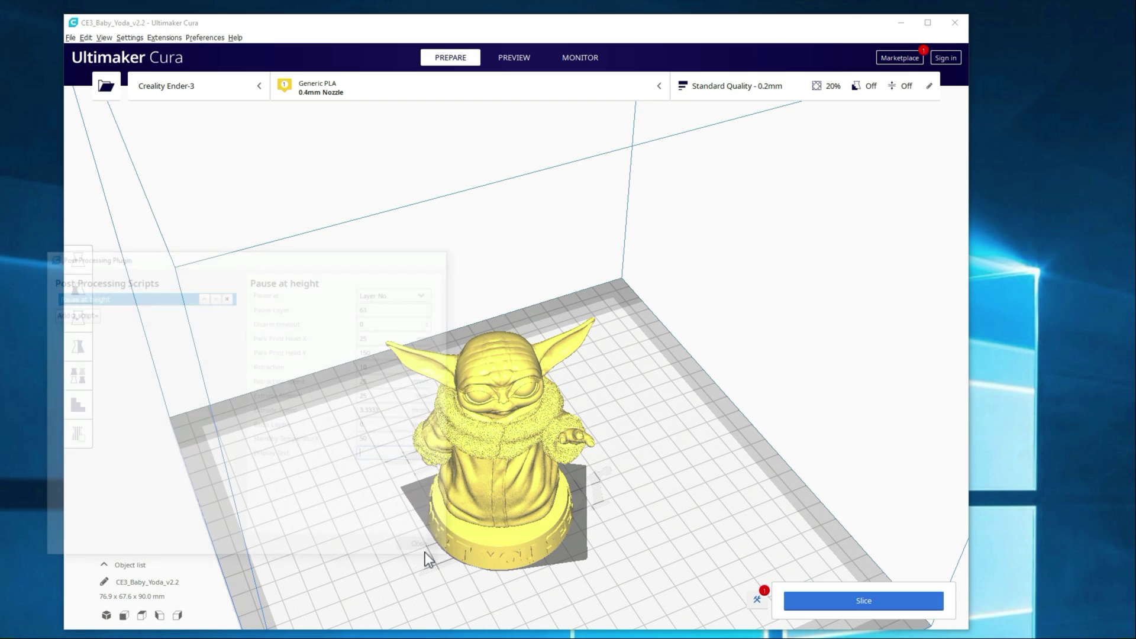
{"action": "left_click", "coordinate": [880, 602]}
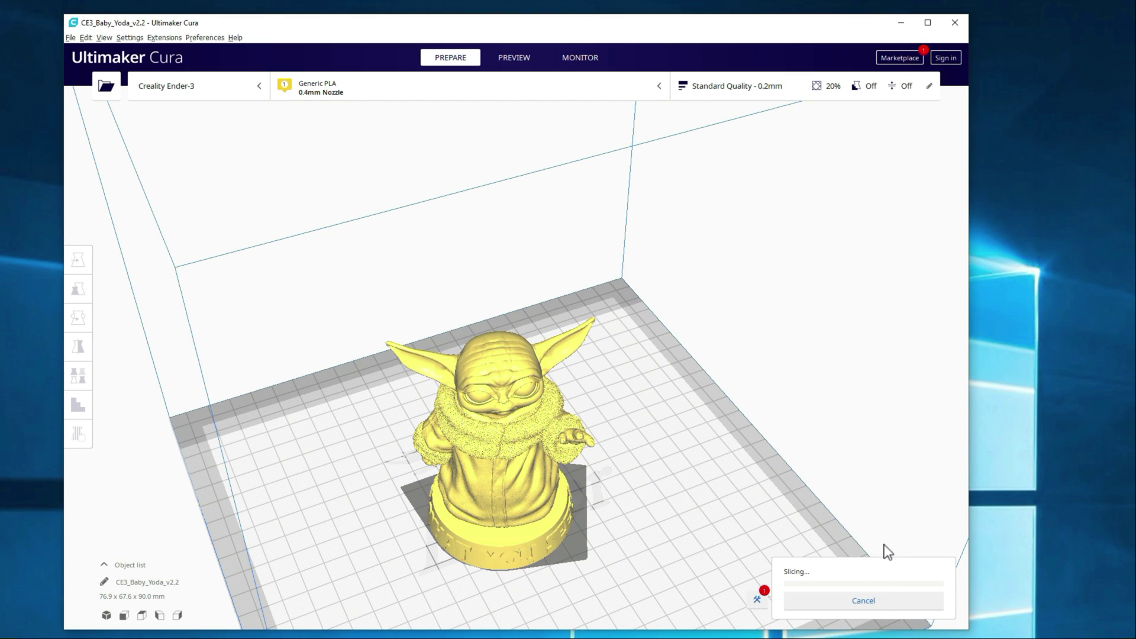